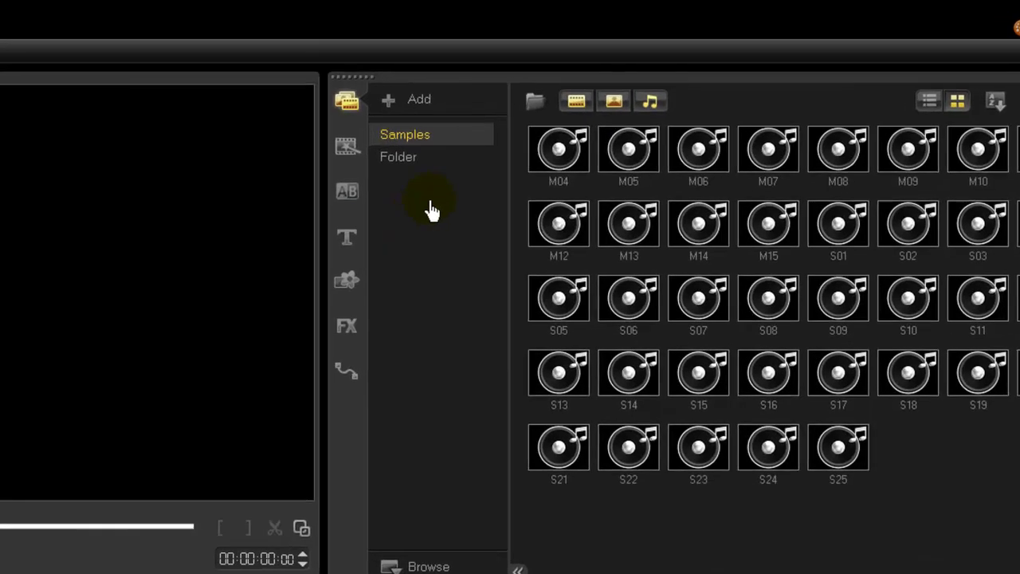
Import Wildlife.wmv from the Sample Videos folder of the Videos library into the media library
click(534, 105)
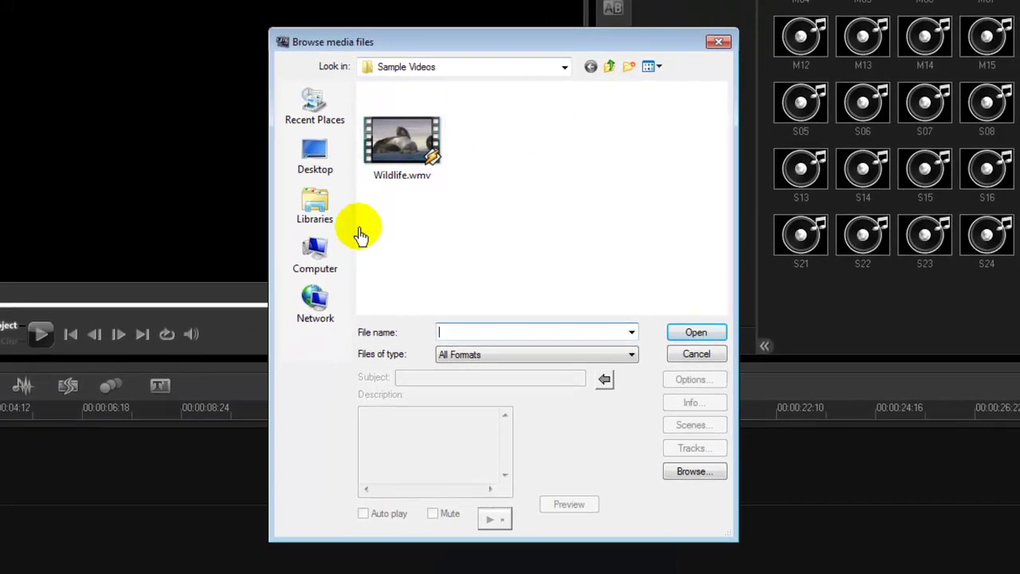
click(326, 217)
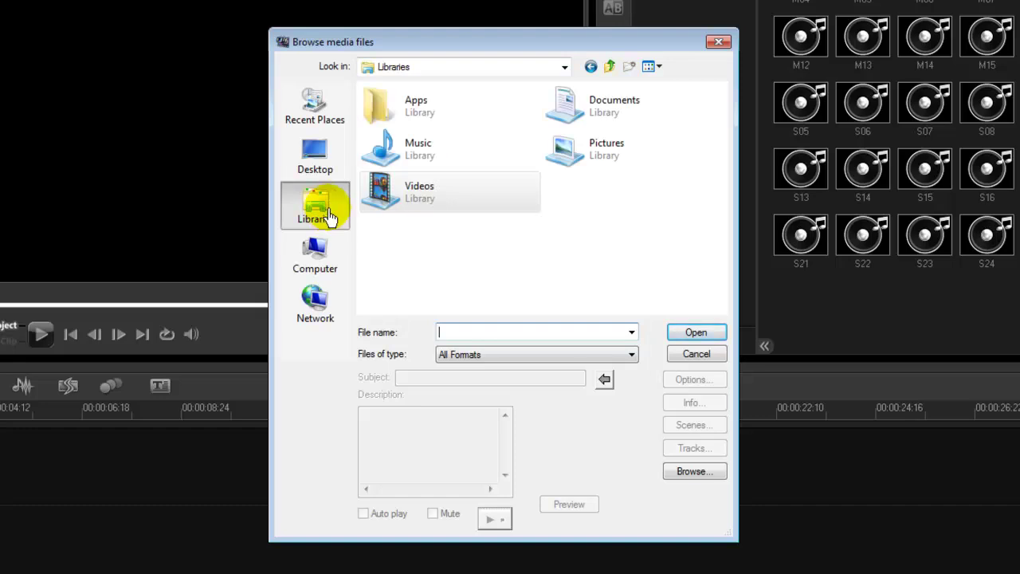
click(385, 199)
double_click(385, 199)
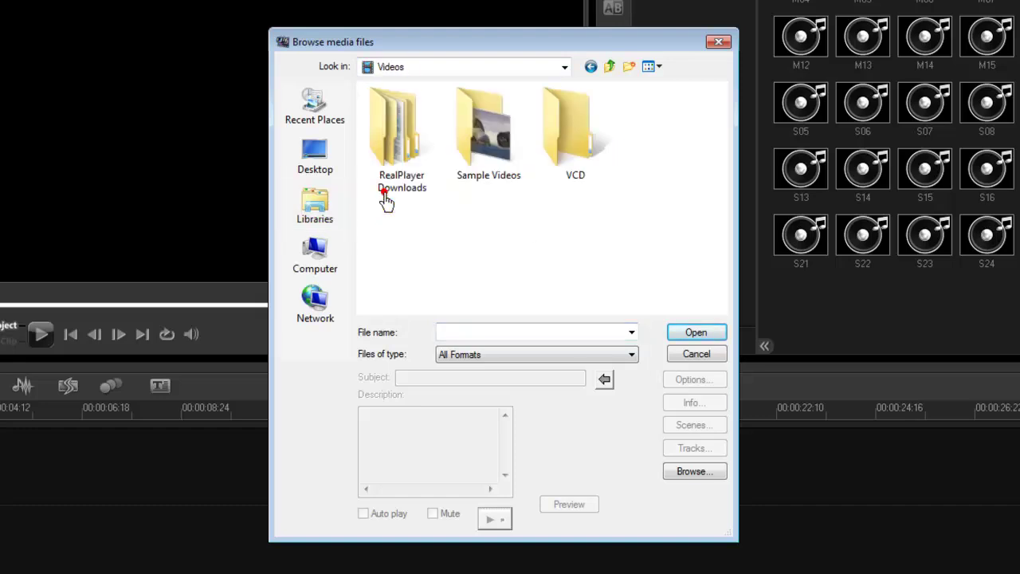
click(481, 137)
double_click(480, 138)
click(416, 153)
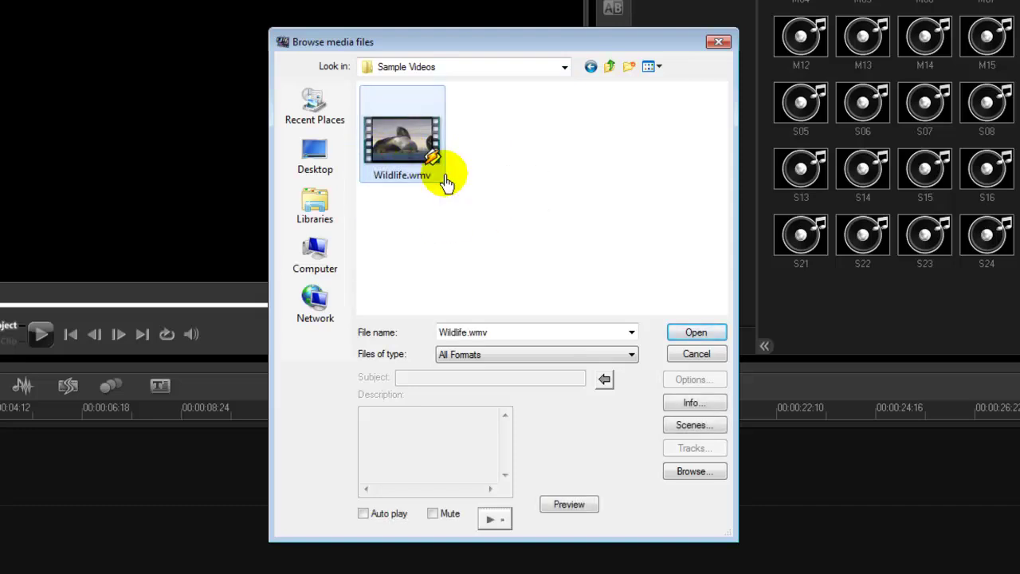
click(695, 332)
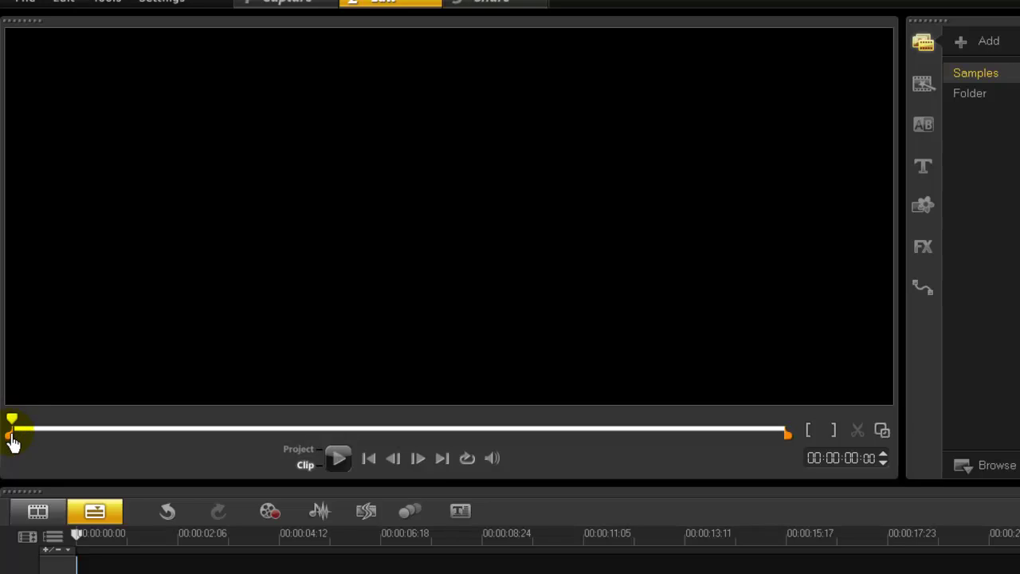
Trim the imported Wildlife.wmv clip to run from about 00:00:00:04 to about 00:00:03:23
click(9, 434)
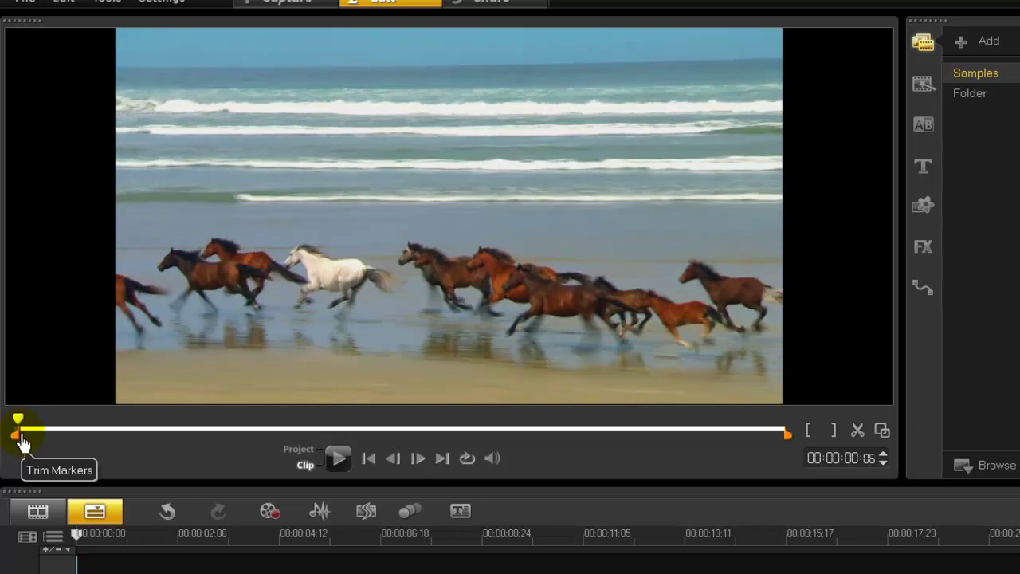
drag(22, 443, 21, 444)
mouse_move(792, 446)
mouse_down()
mouse_move(103, 446)
mouse_move(124, 450)
mouse_move(116, 447)
mouse_up()
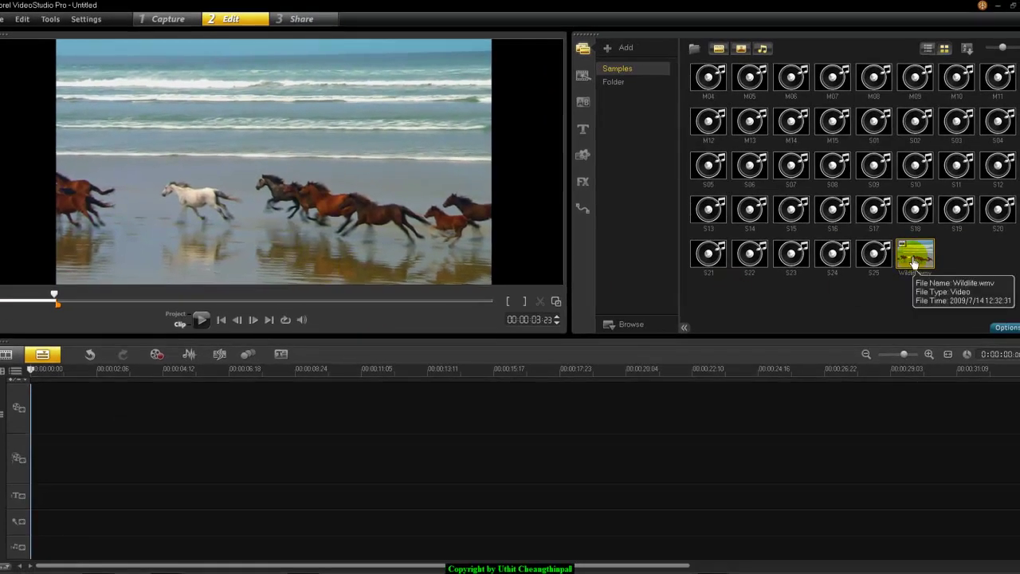
Place the trimmed Wildlife.wmv clip at the start of the timeline's video track
drag(914, 261, 125, 404)
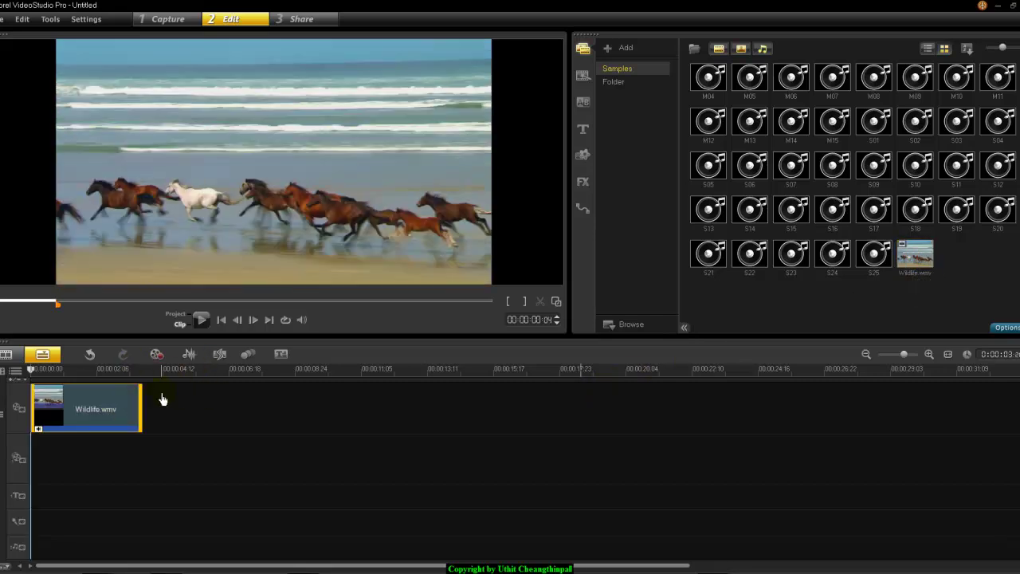
click(928, 355)
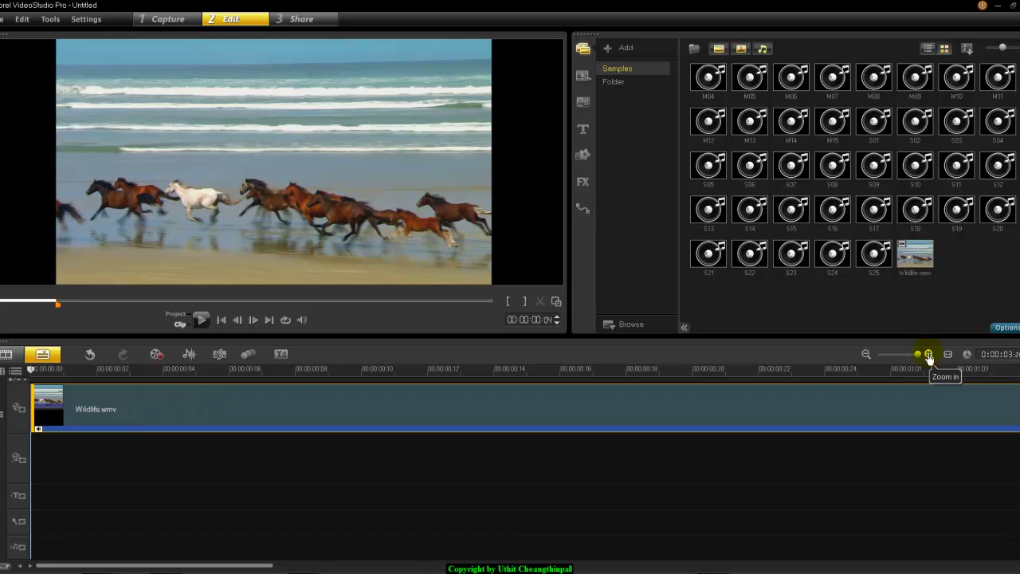
click(866, 354)
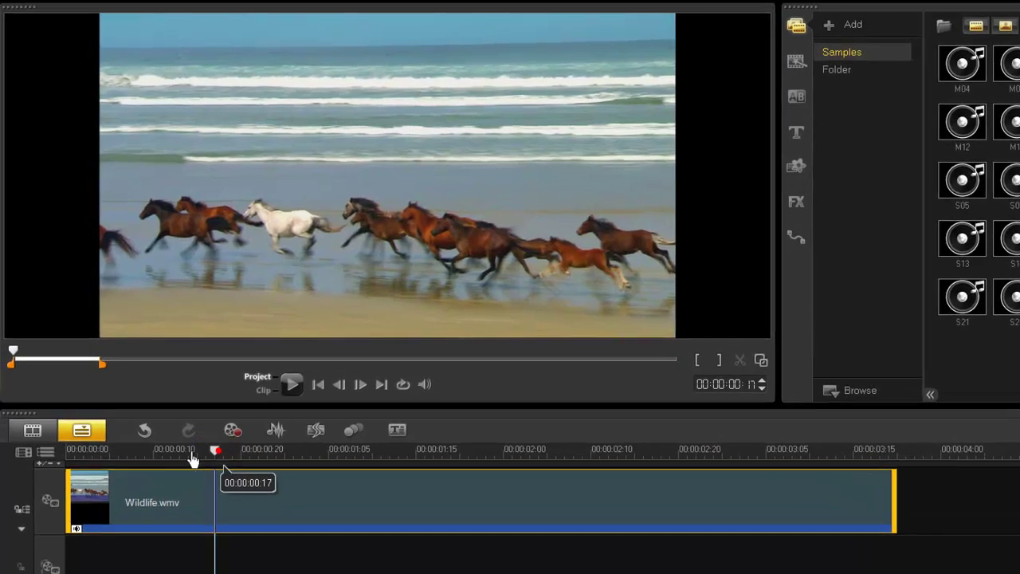
Scrub through the Wildlife.wmv clip on the timeline and play it back from its beginning
drag(57, 431, 93, 458)
click(217, 516)
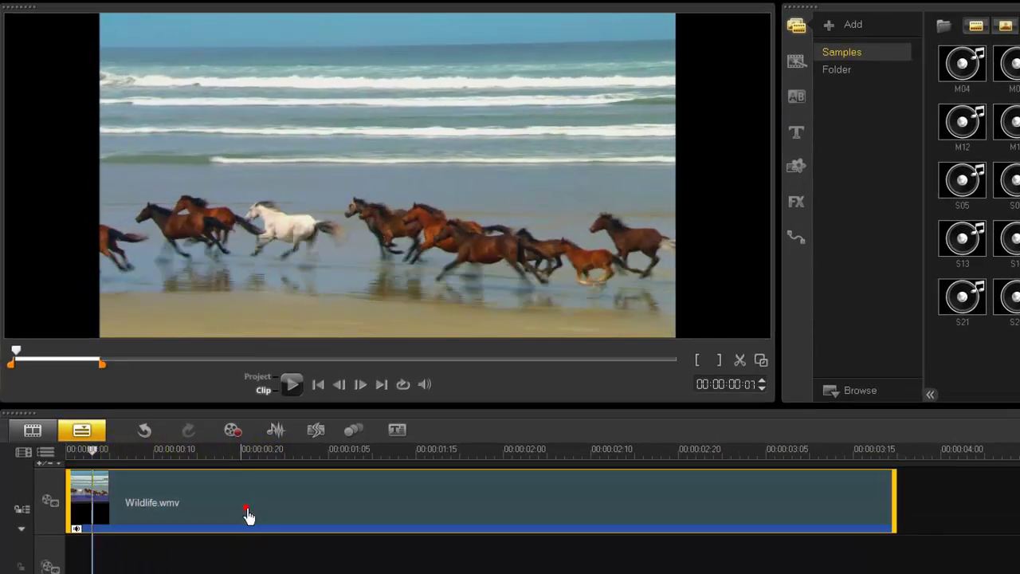
click(316, 396)
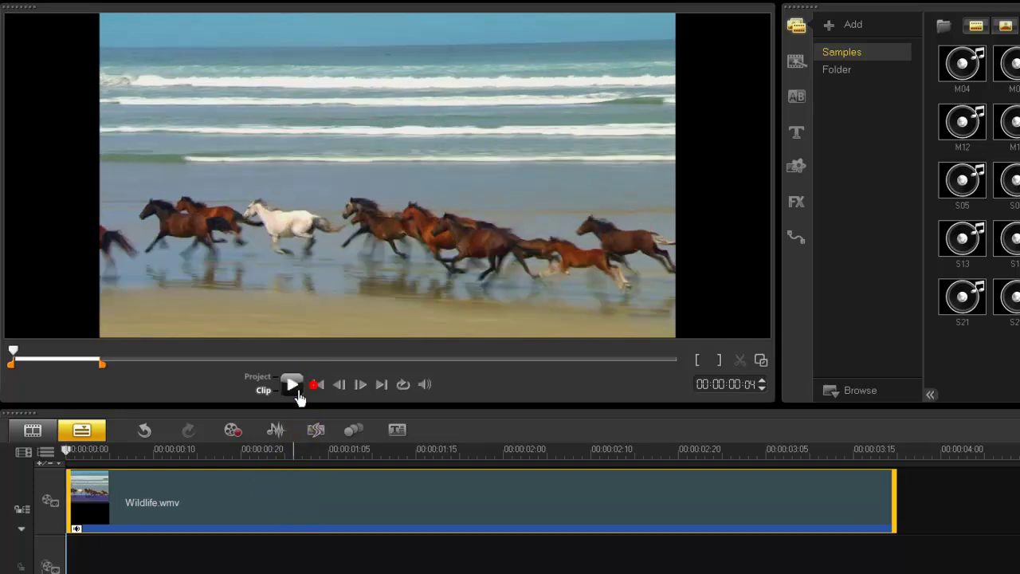
click(292, 384)
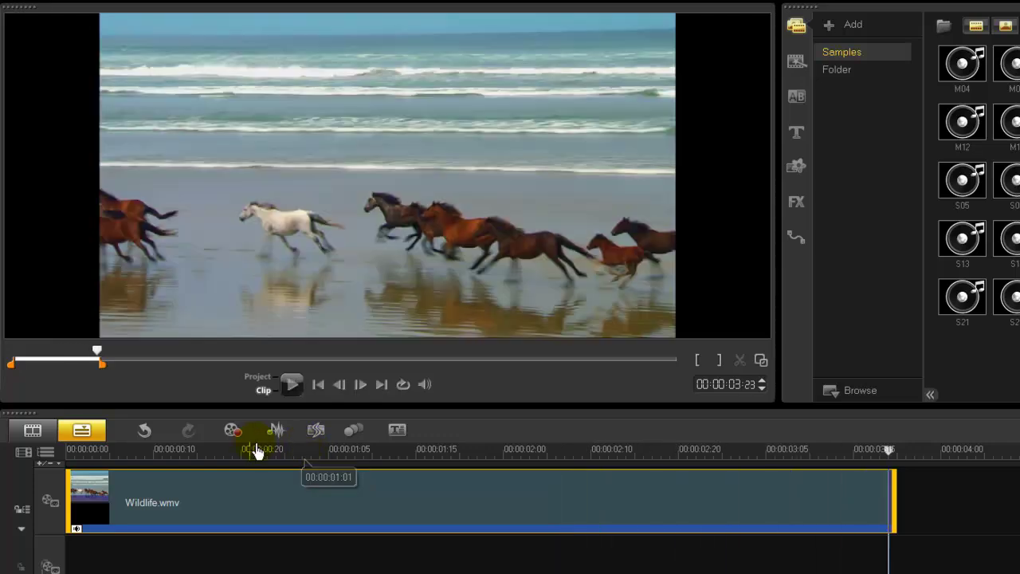
Copy the Wildlife.wmv clip and paste the duplicate directly after it on the video track
right_click(289, 510)
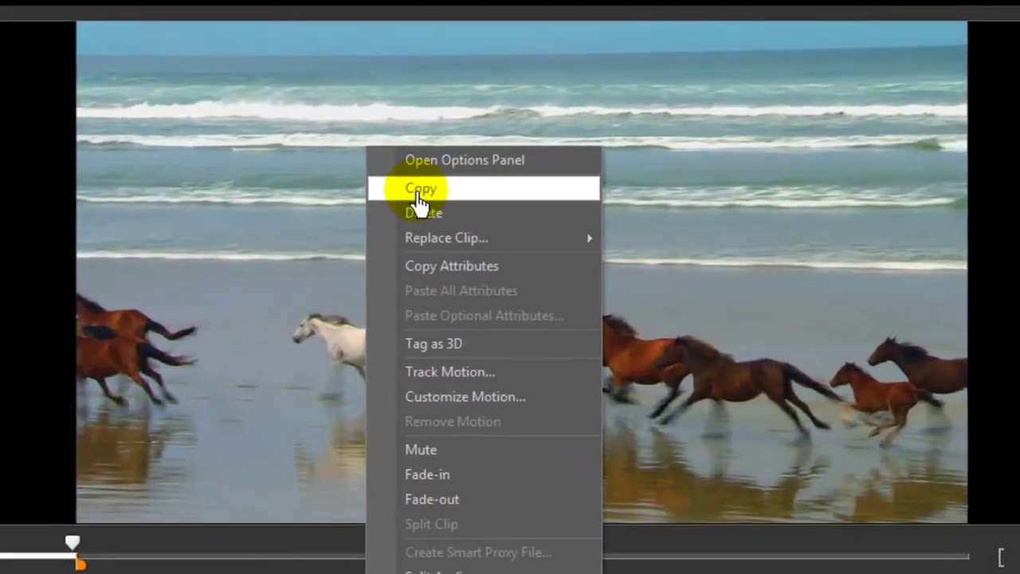
click(437, 194)
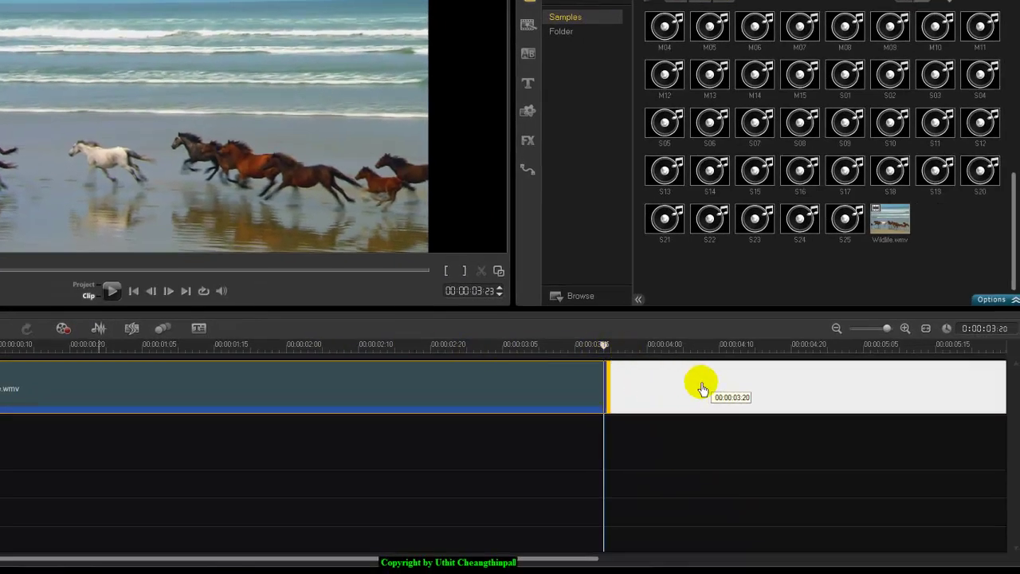
click(639, 389)
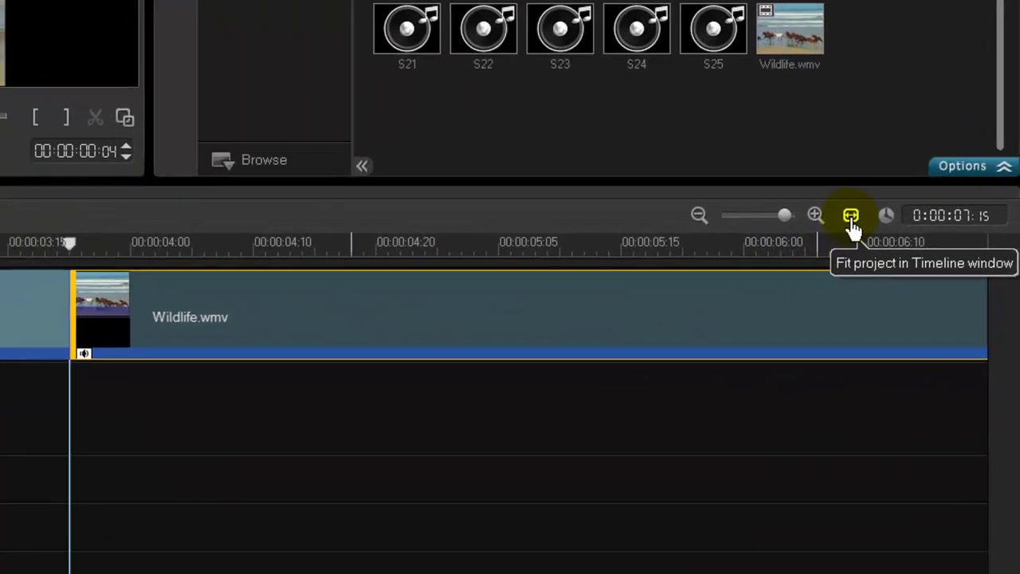
click(906, 303)
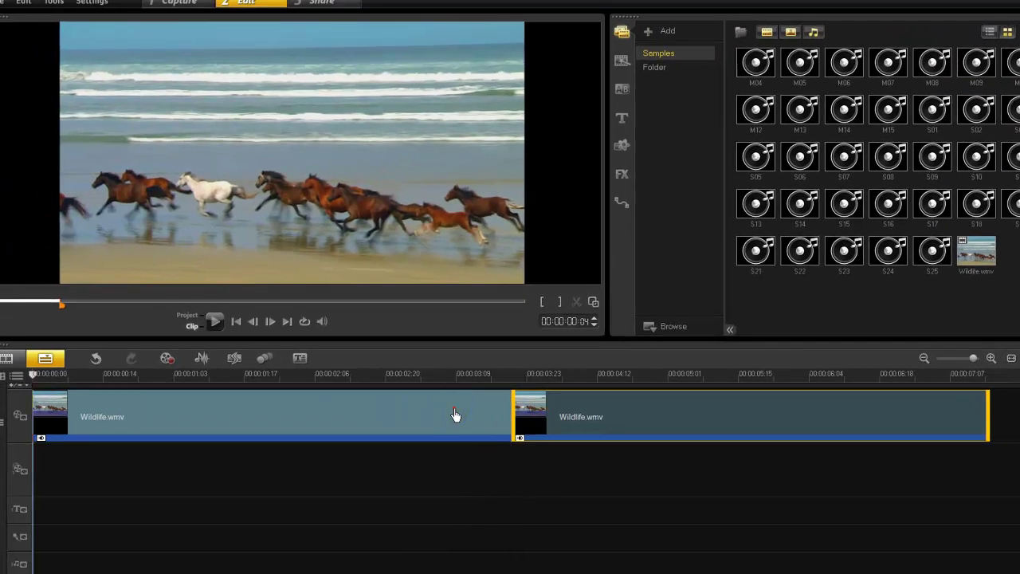
Mute the second Wildlife.wmv clip on the video track and set its video to play in reverse
click(536, 410)
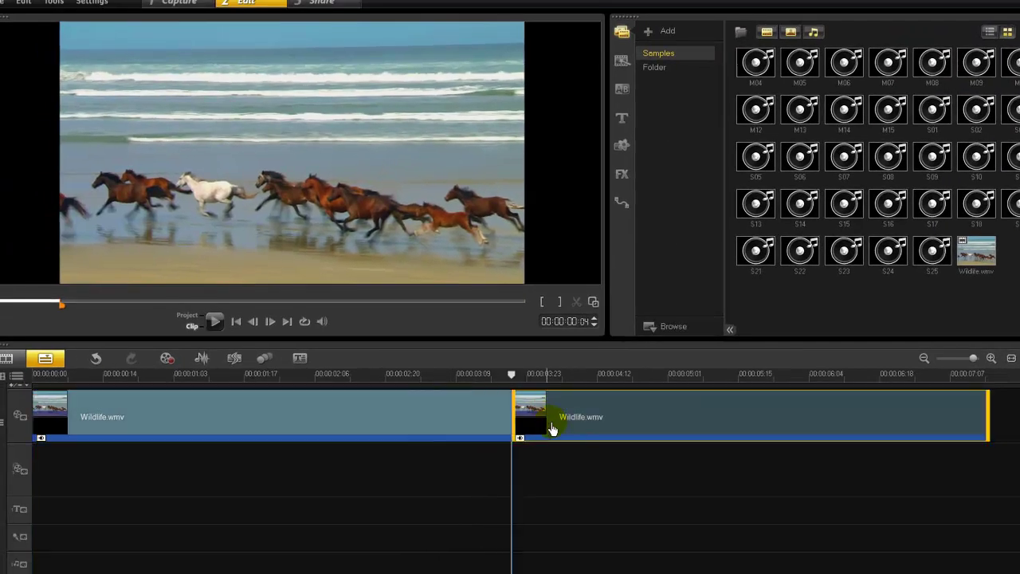
click(484, 425)
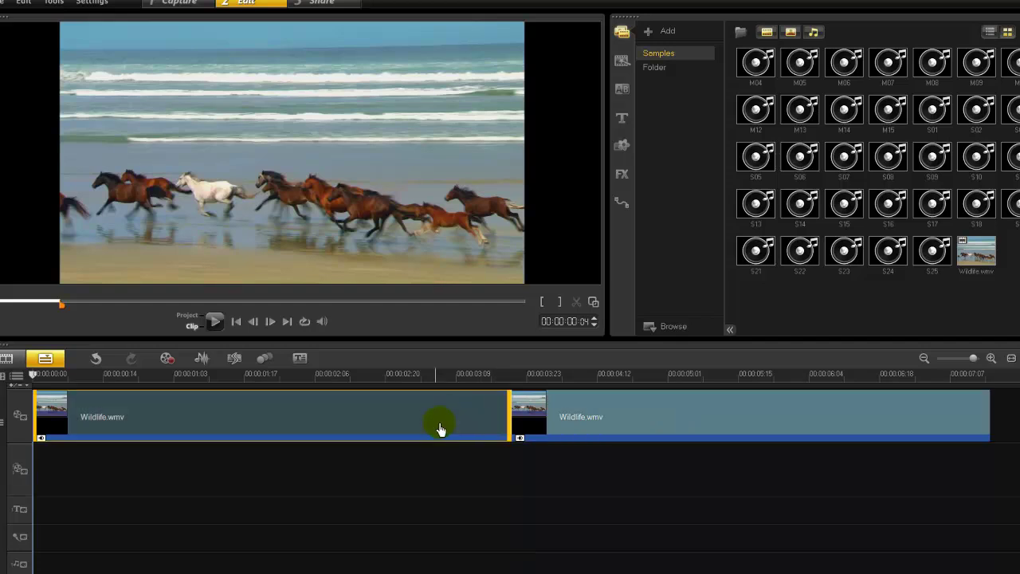
click(556, 424)
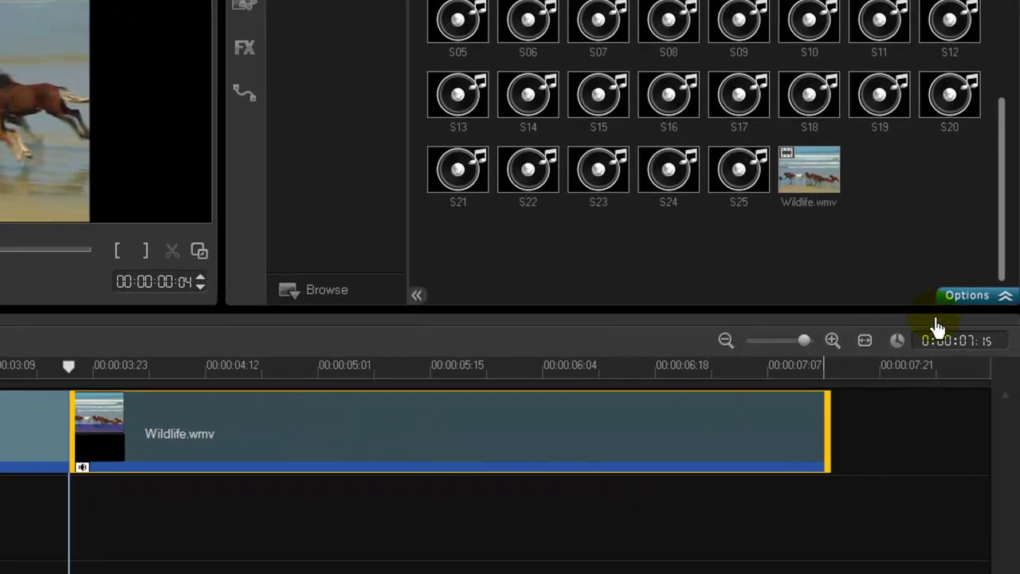
click(964, 297)
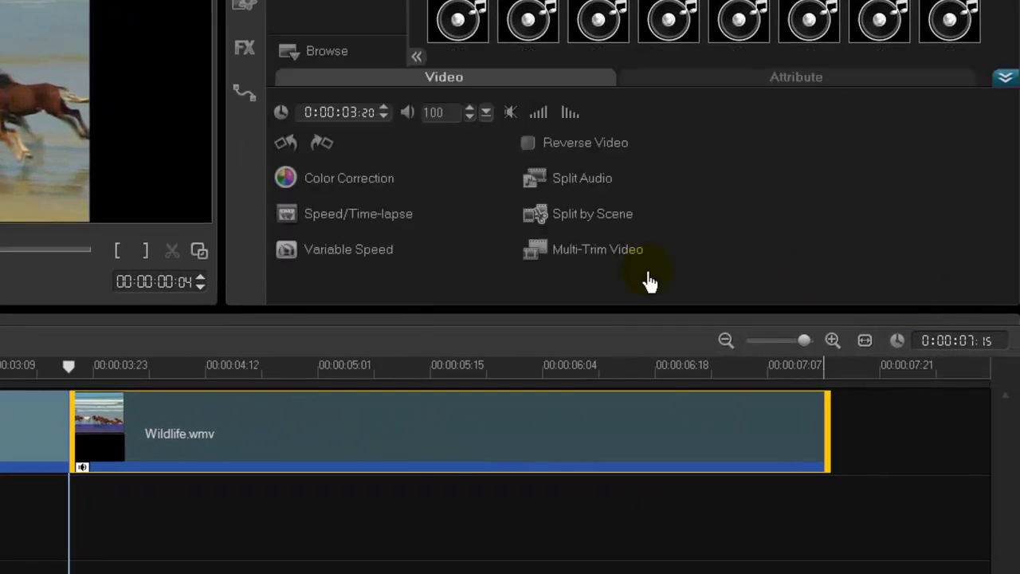
click(509, 114)
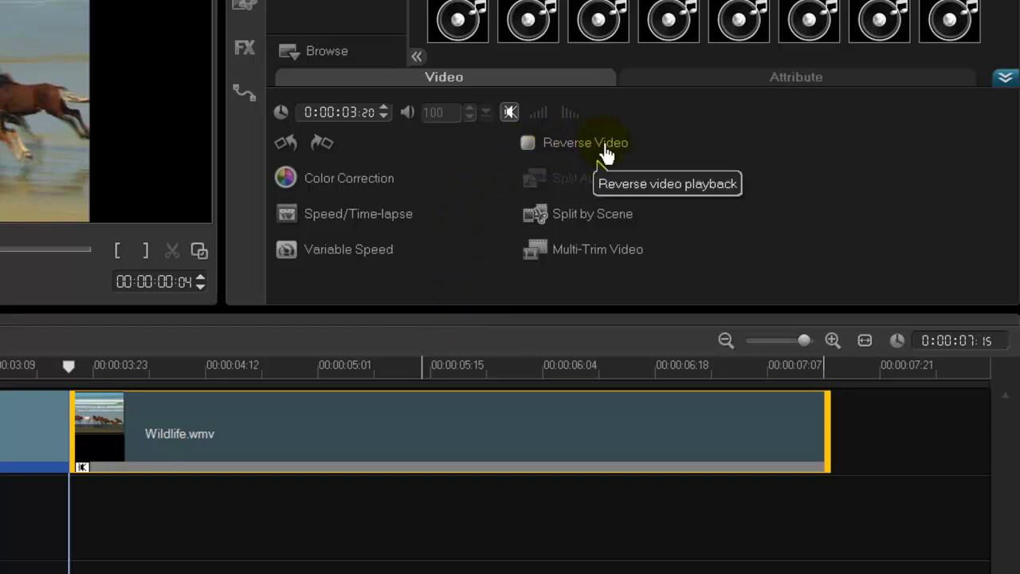
click(528, 144)
click(529, 147)
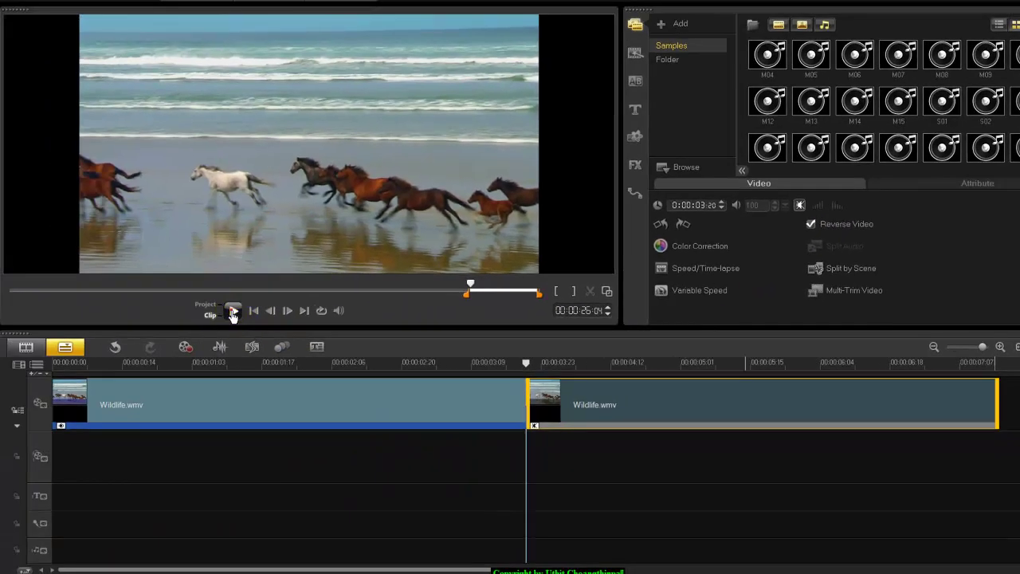
Play back the reversed second clip, scrub through it, and play the whole project from the beginning
click(232, 312)
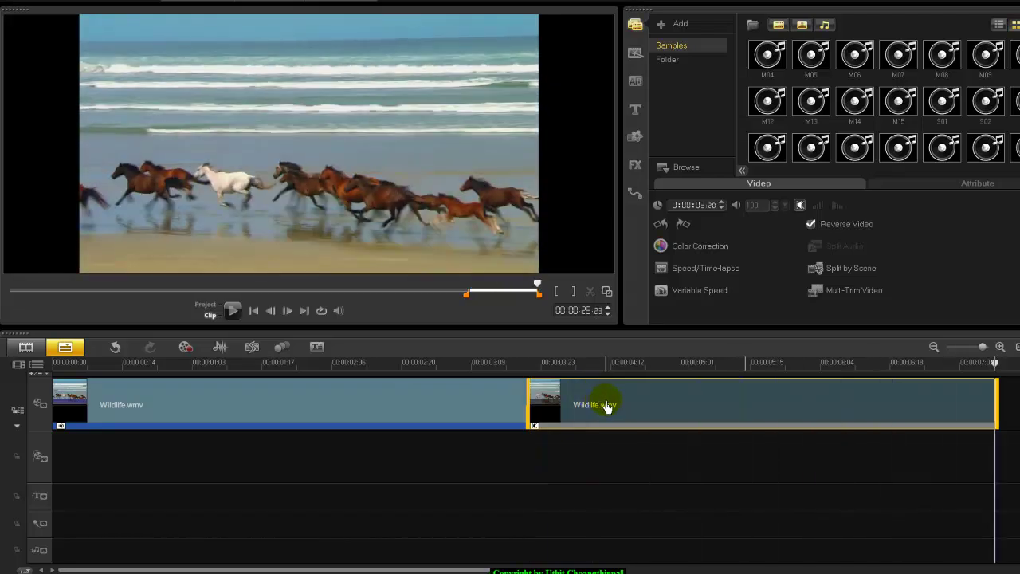
click(232, 310)
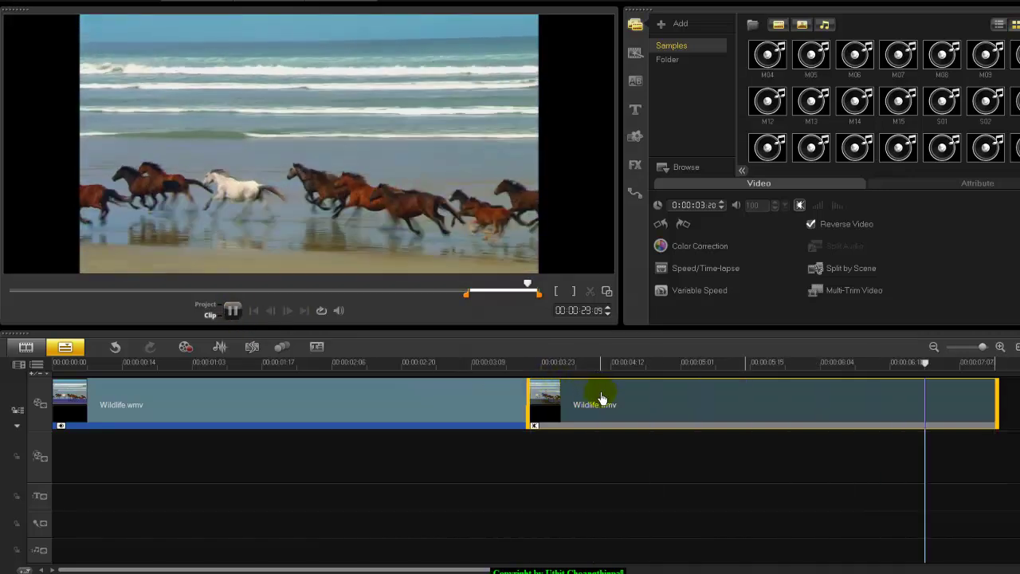
drag(585, 361, 689, 365)
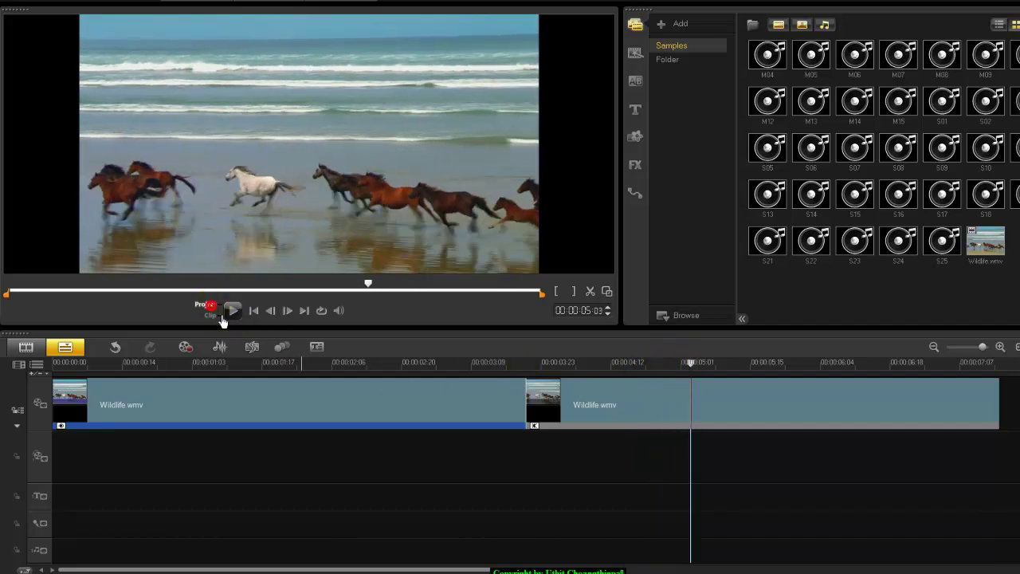
click(253, 311)
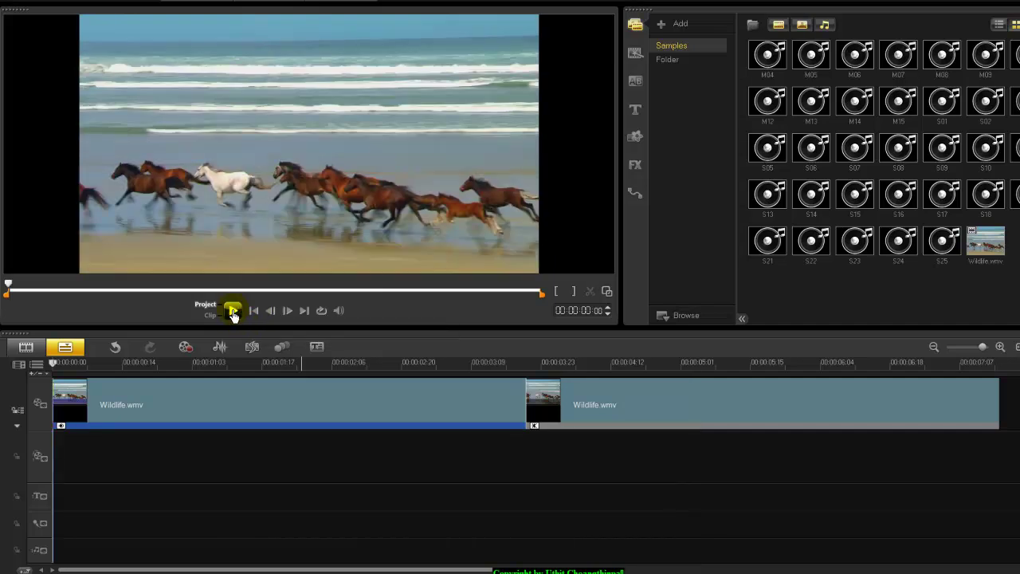
click(233, 314)
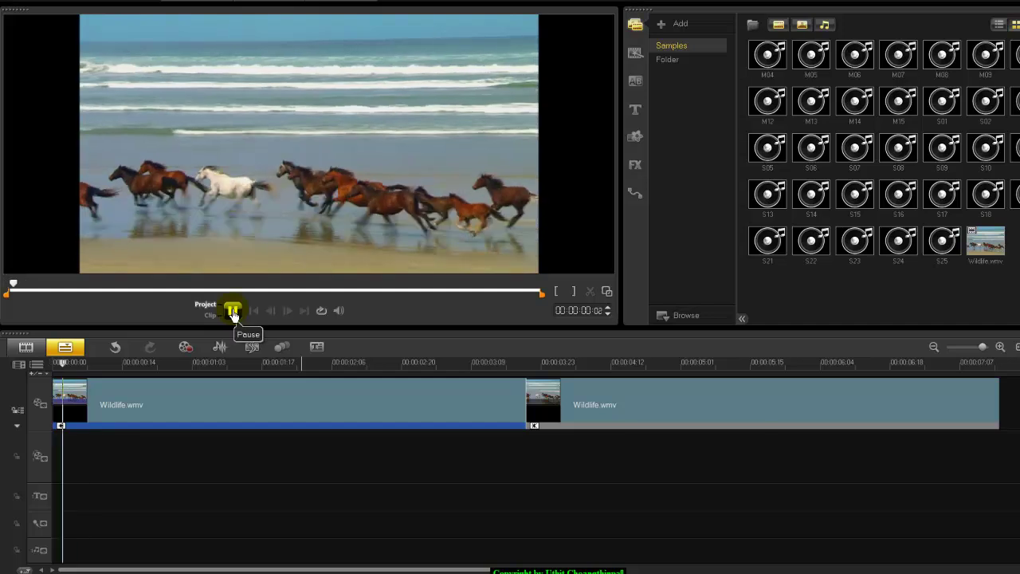